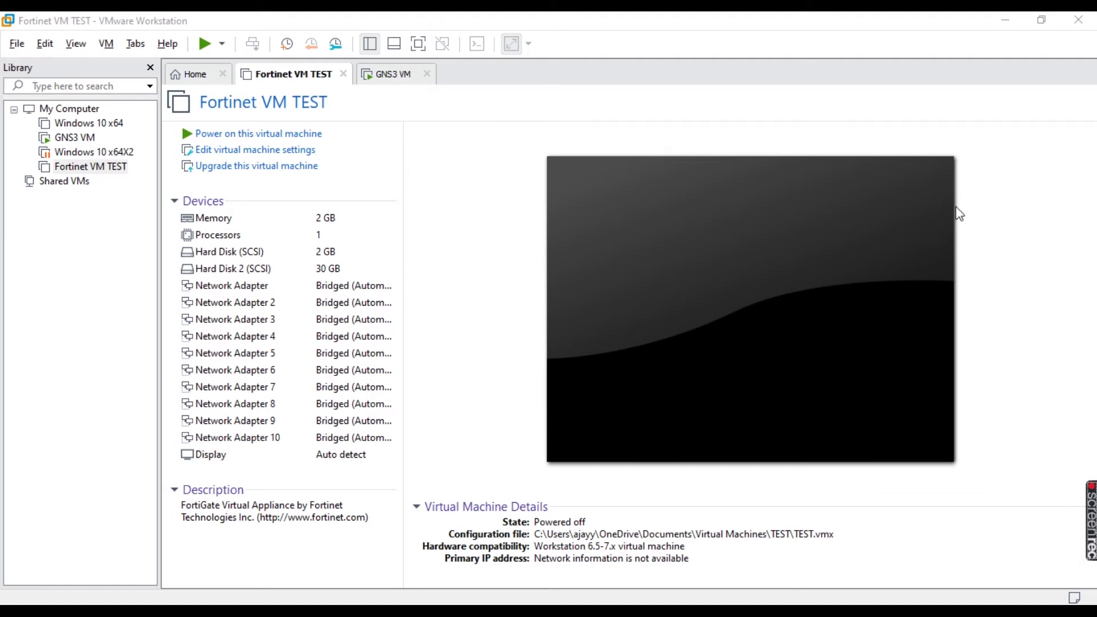
Switch to GNS3 and start a new template that installs an appliance from the GNS3 server.
left_click(1004, 25)
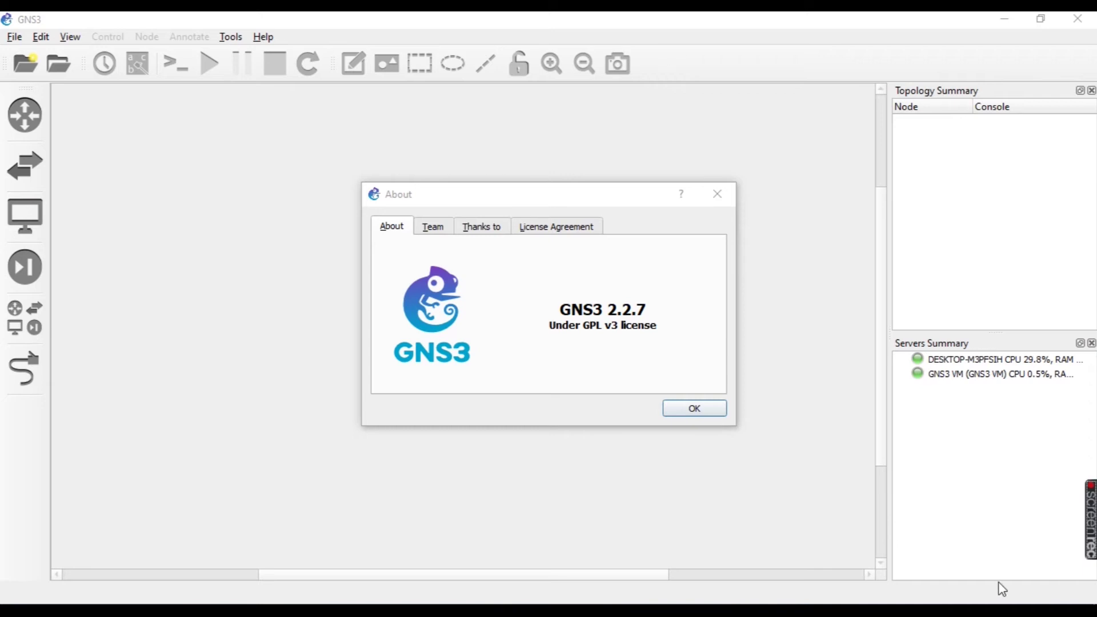
left_click(692, 408)
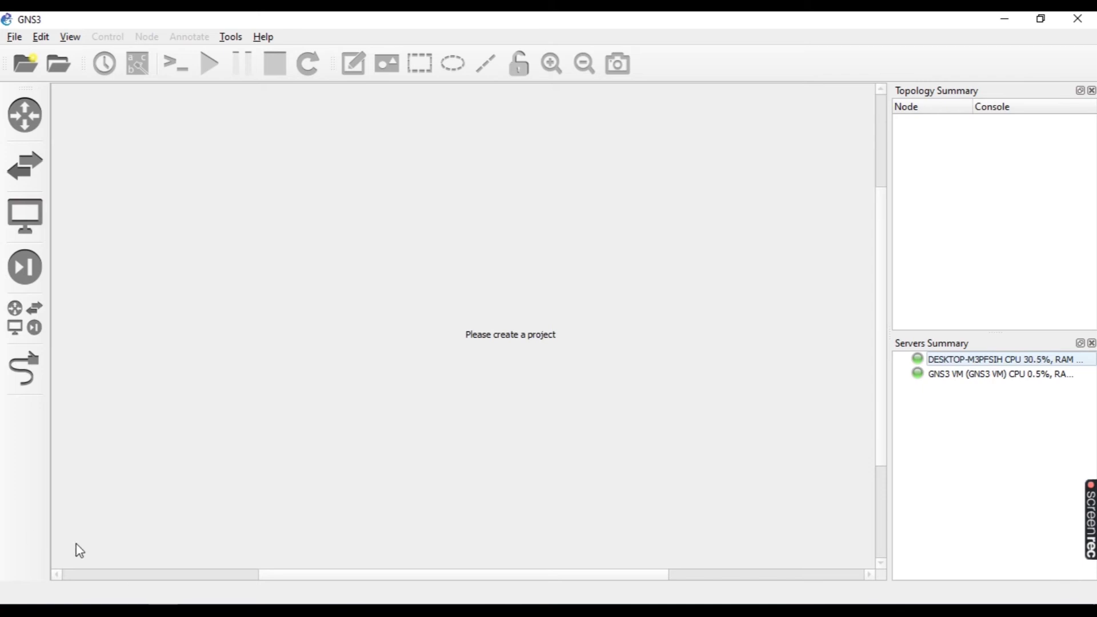
left_click(23, 309)
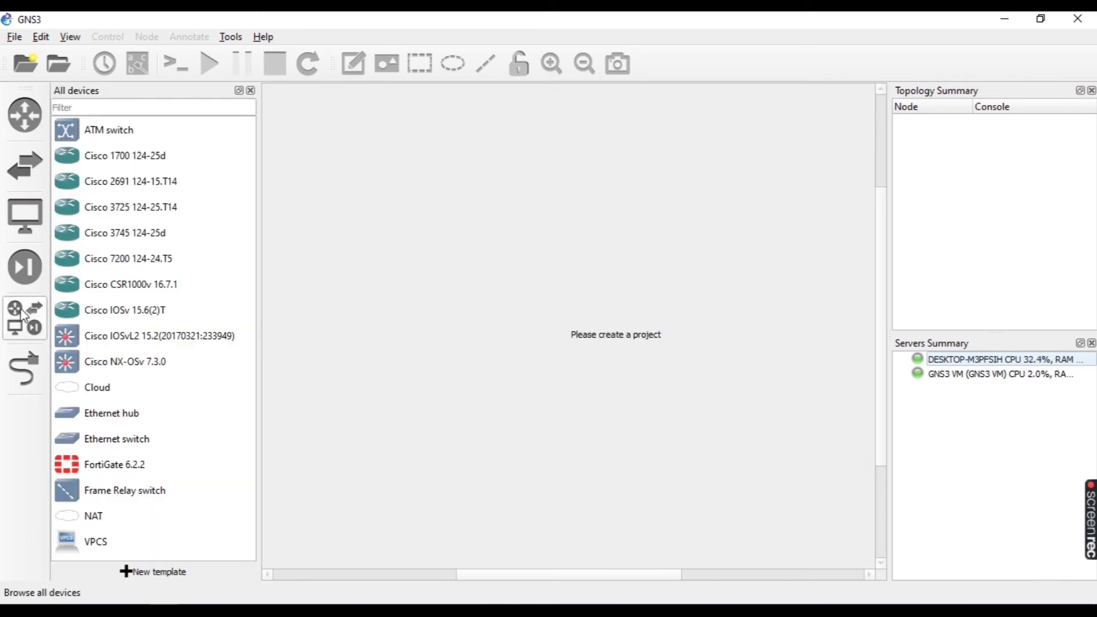
left_click(153, 572)
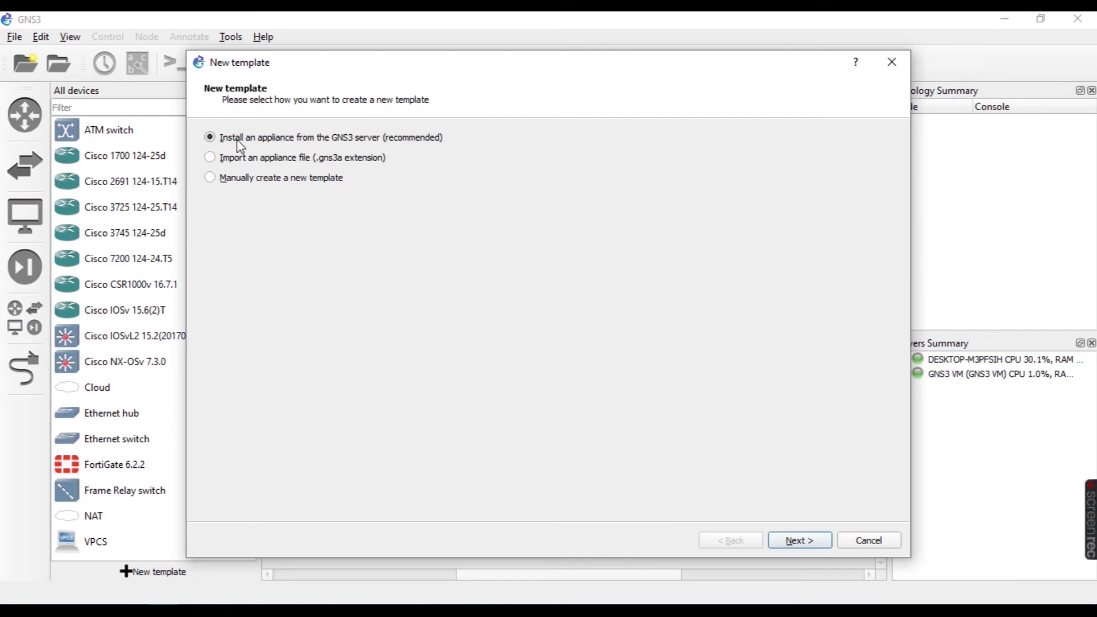
left_click(782, 541)
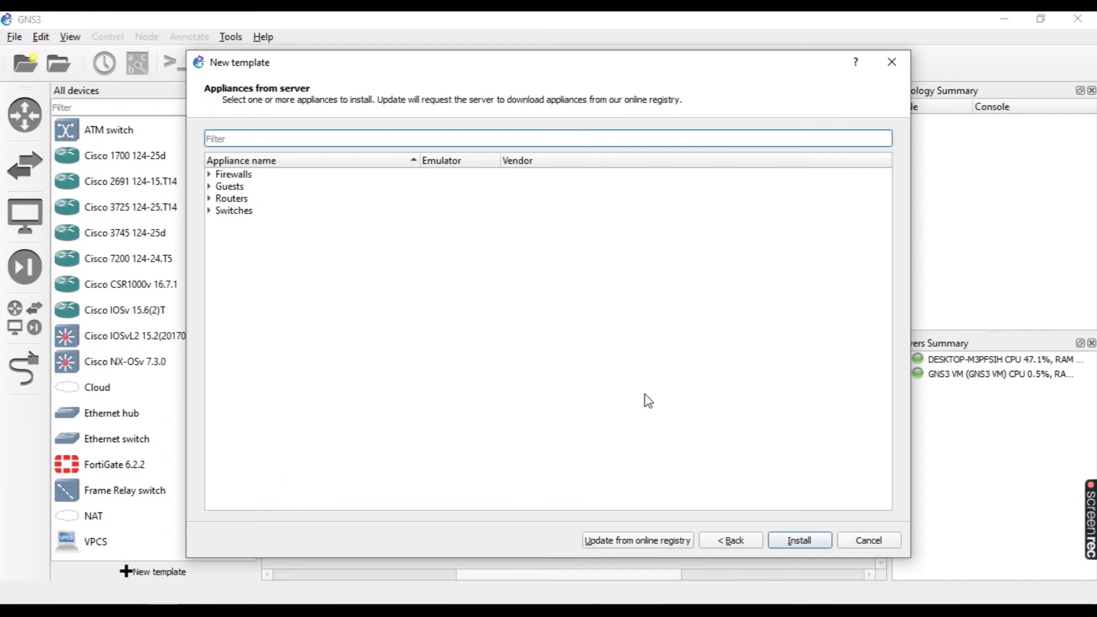
Filter the server appliances for "forti" and start installing the FortiGate firewall with the /usr/bin/qemu-system-x86_64 (v3.1.0) Qemu binary.
left_click(209, 174)
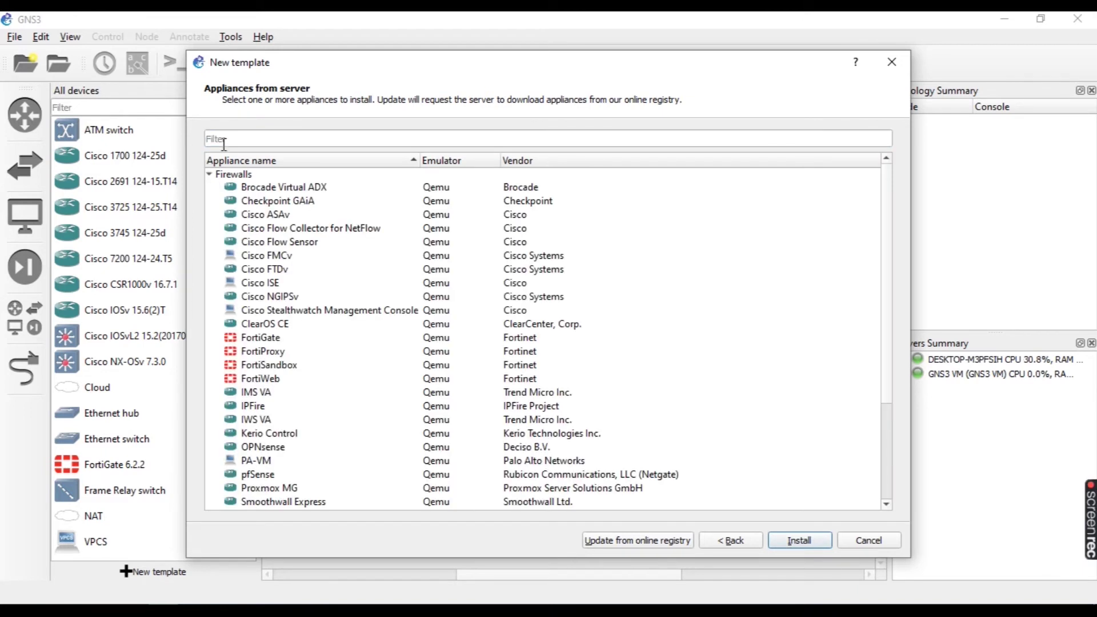
left_click(223, 140)
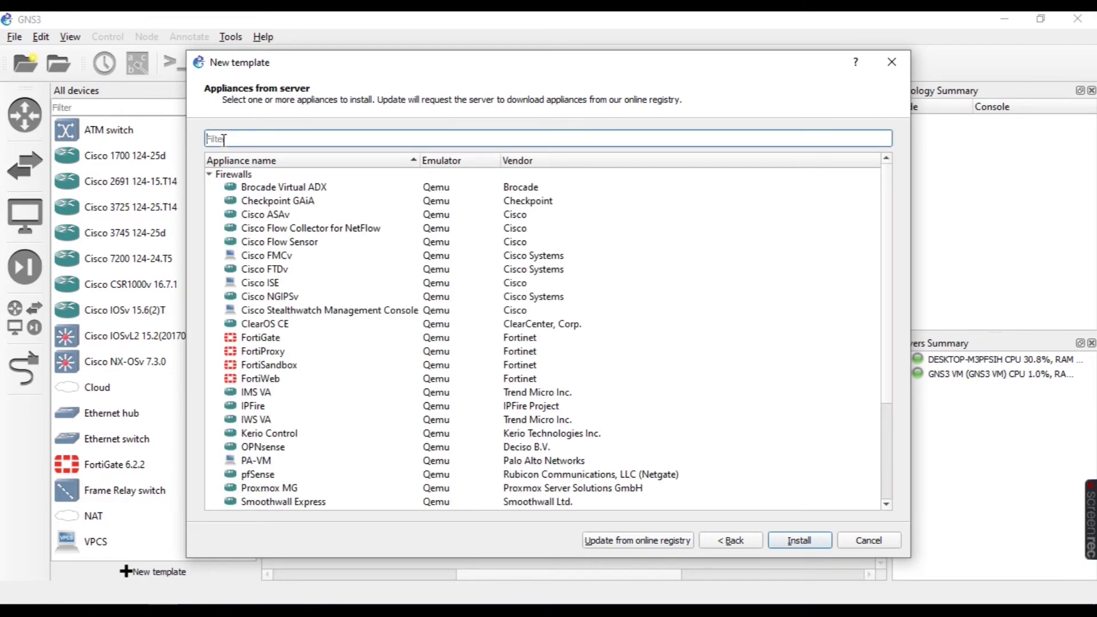
type("forti")
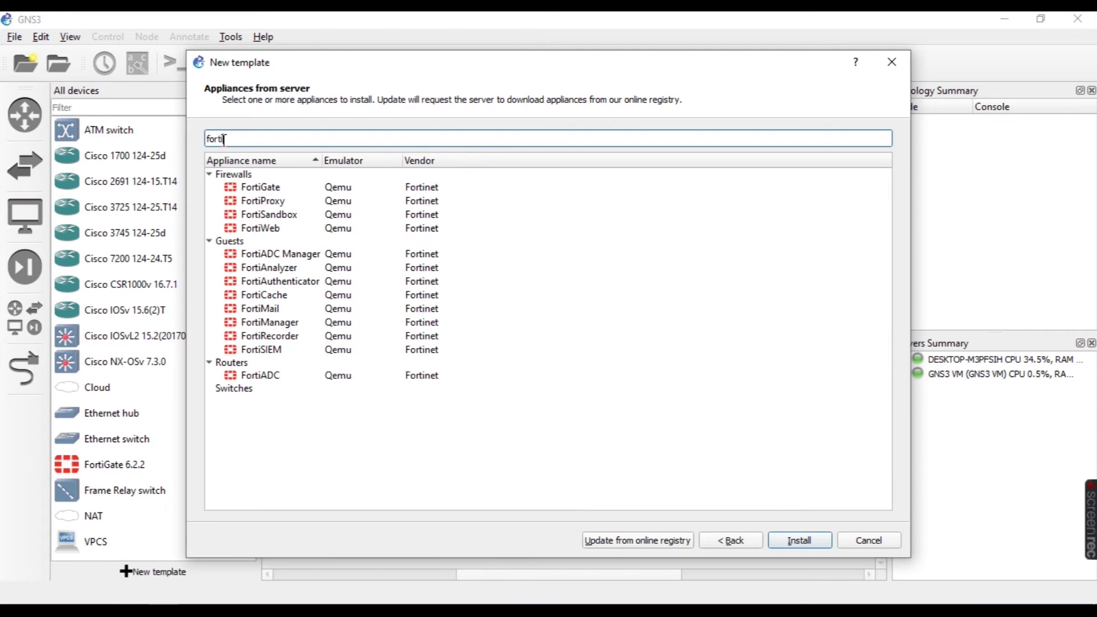
left_click(255, 188)
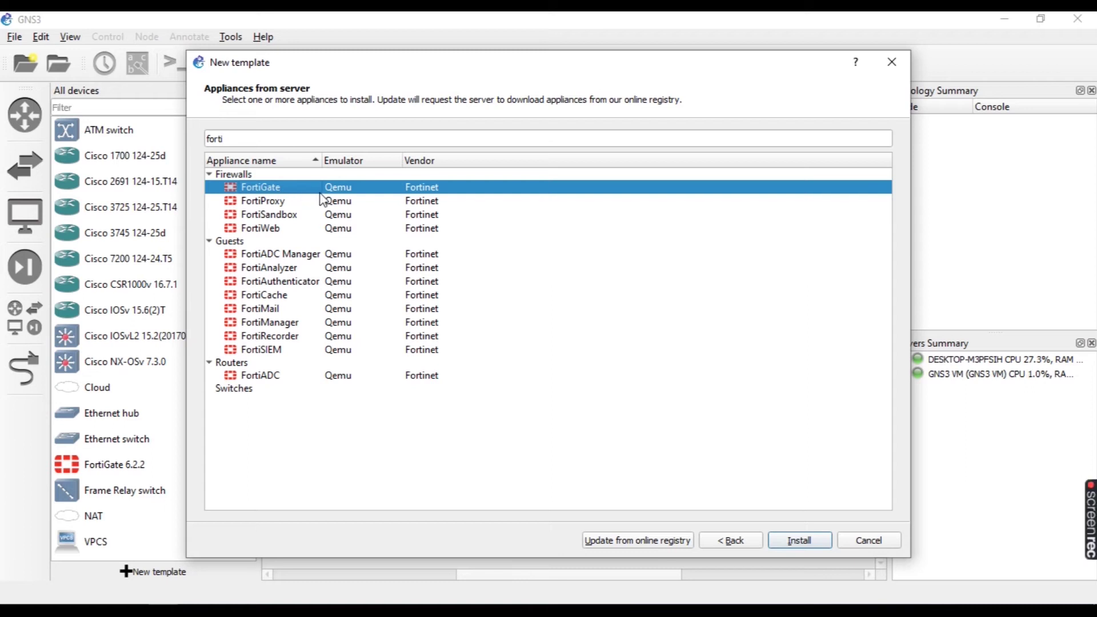
mouse_move(320, 194)
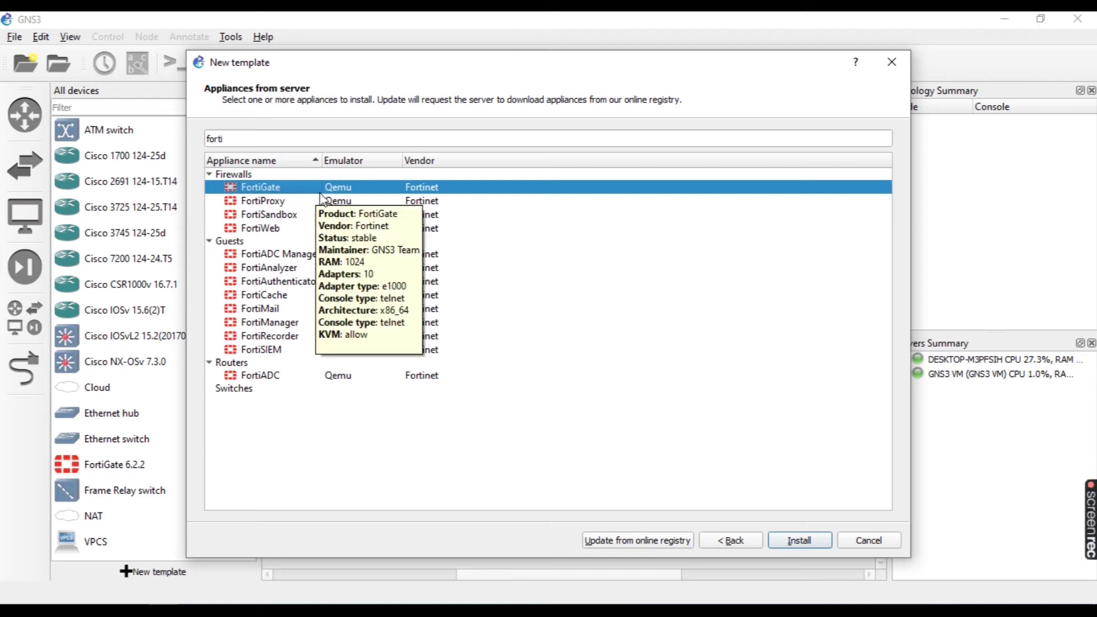
left_click(795, 539)
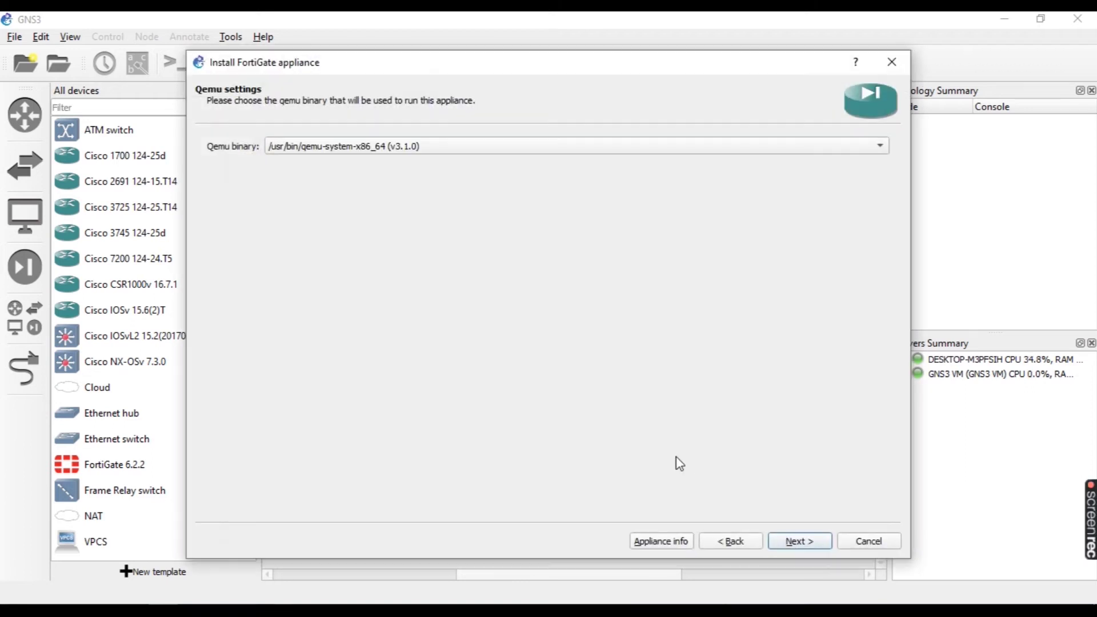
left_click(789, 546)
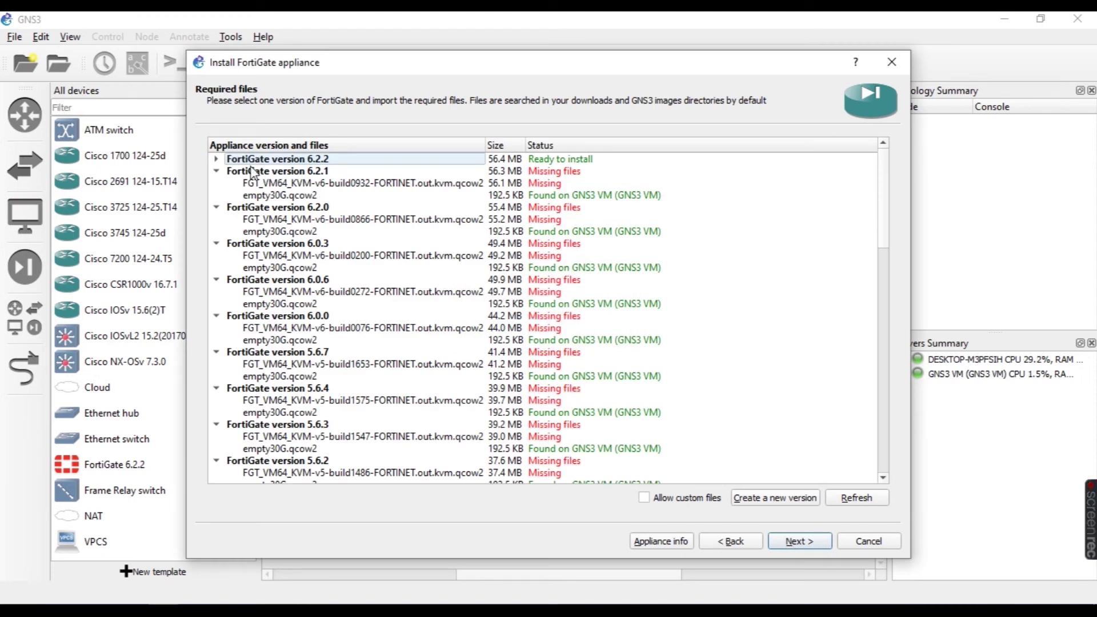
left_click(216, 160)
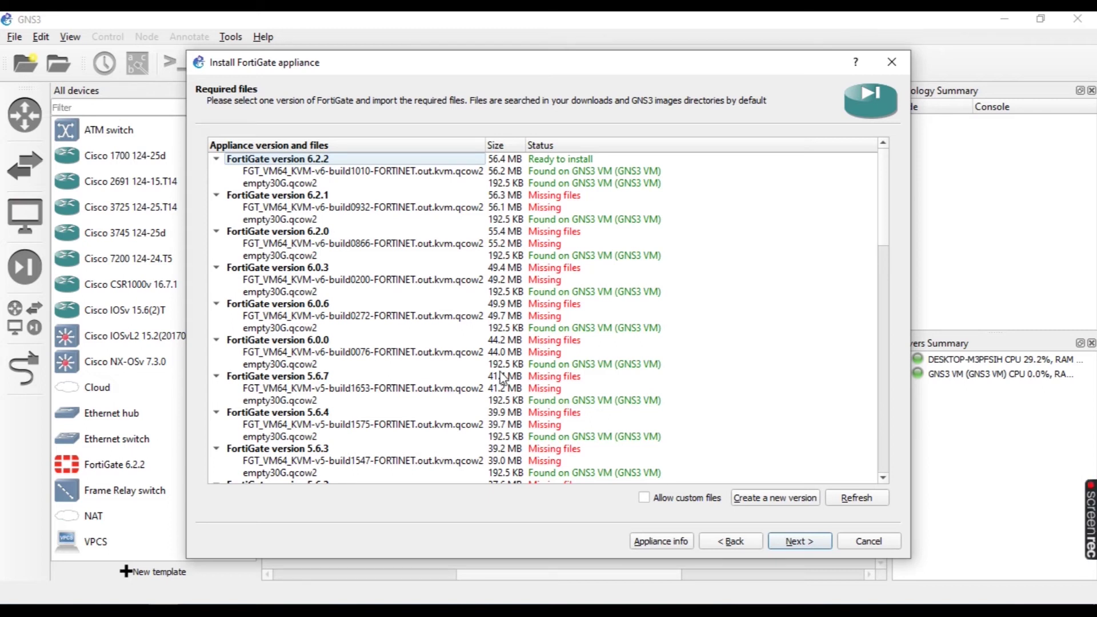
left_click(520, 171)
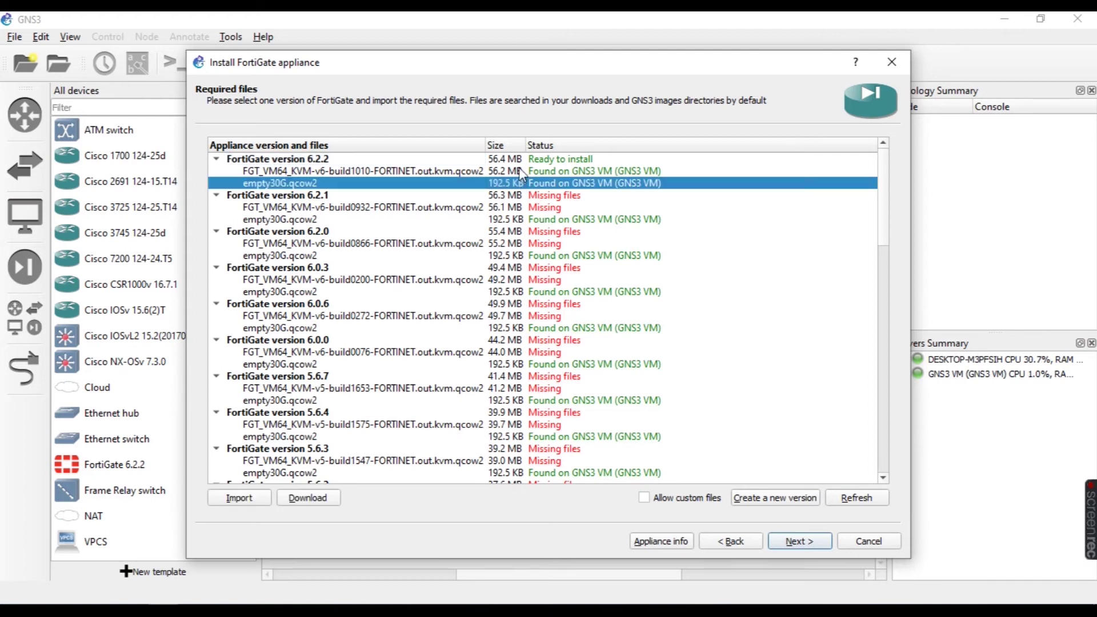
left_click(238, 498)
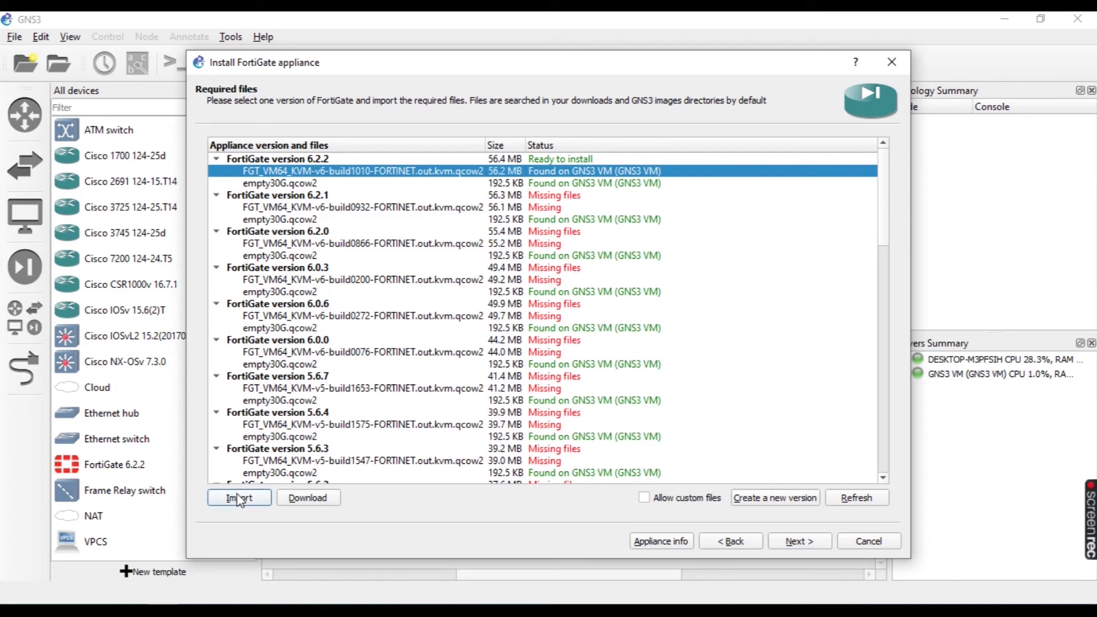
left_click(259, 276)
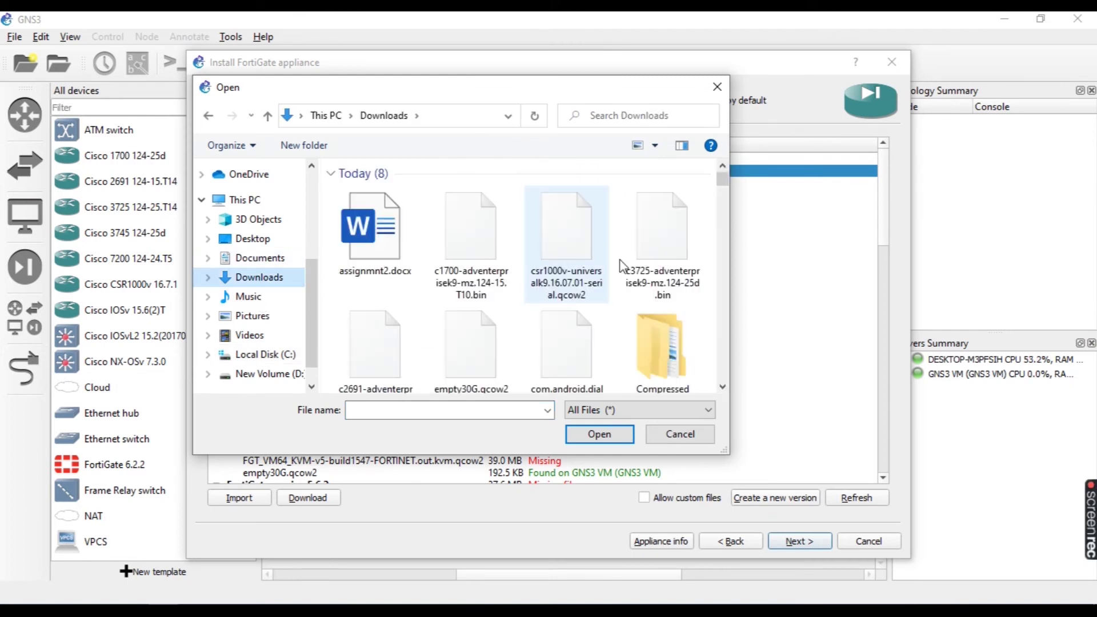
double_click(660, 349)
double_click(395, 209)
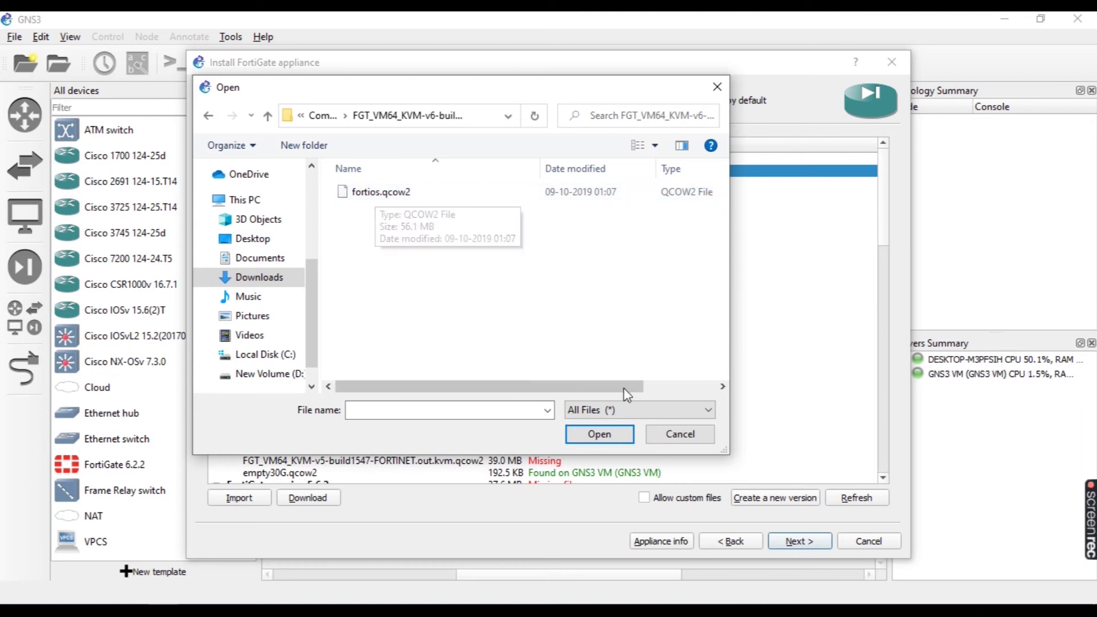
left_click(654, 435)
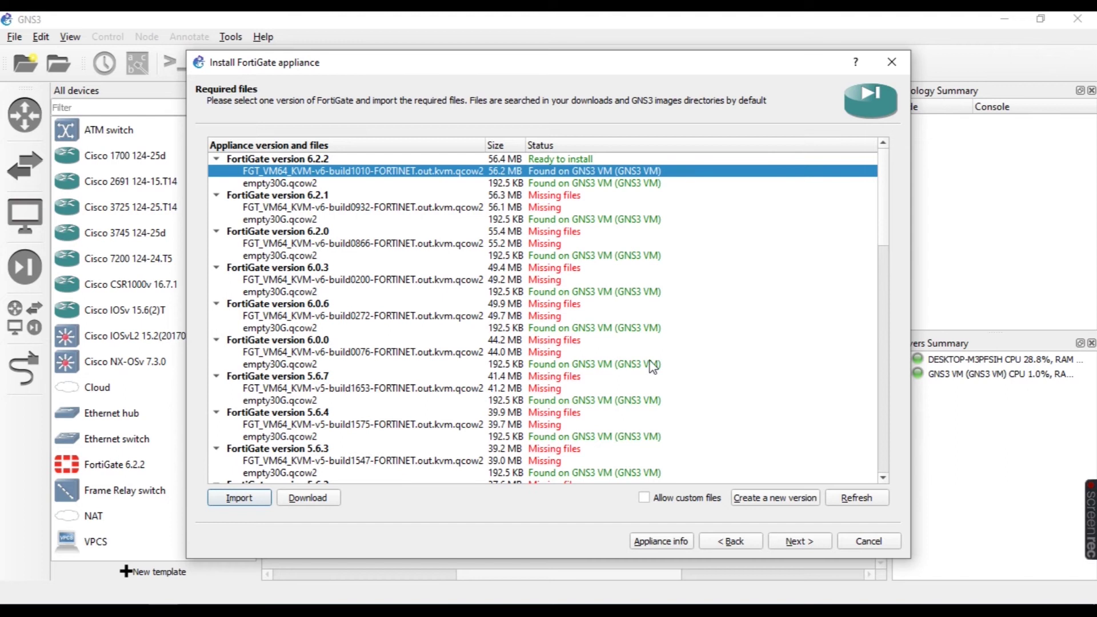
Allow custom files for the FortiGate appliance and refresh the list of required files.
left_click(644, 498)
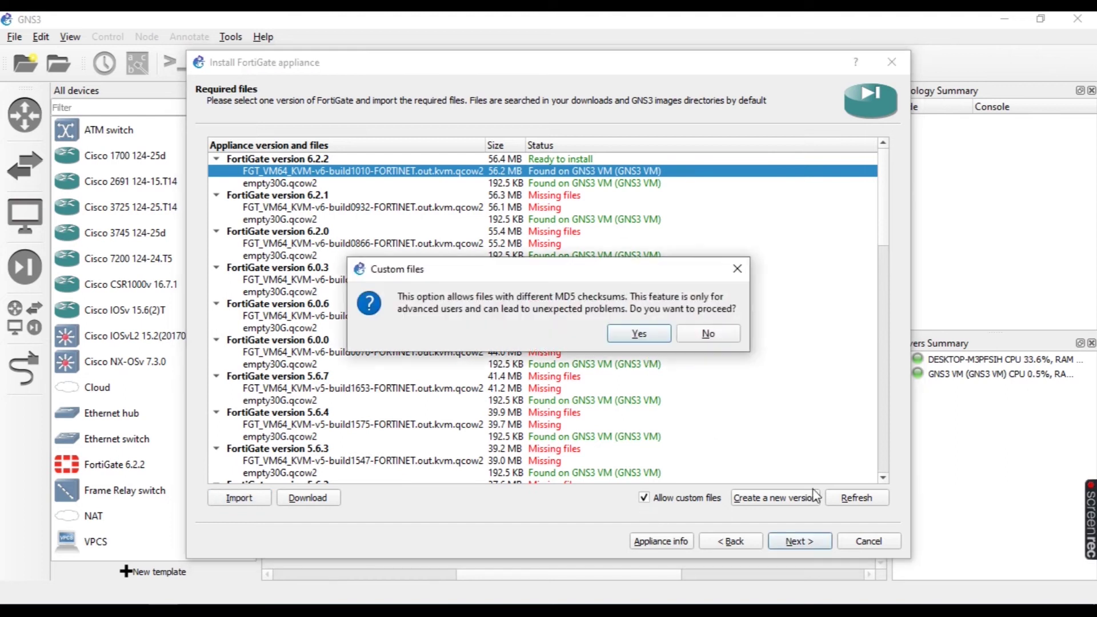
left_click(638, 347)
left_click(856, 499)
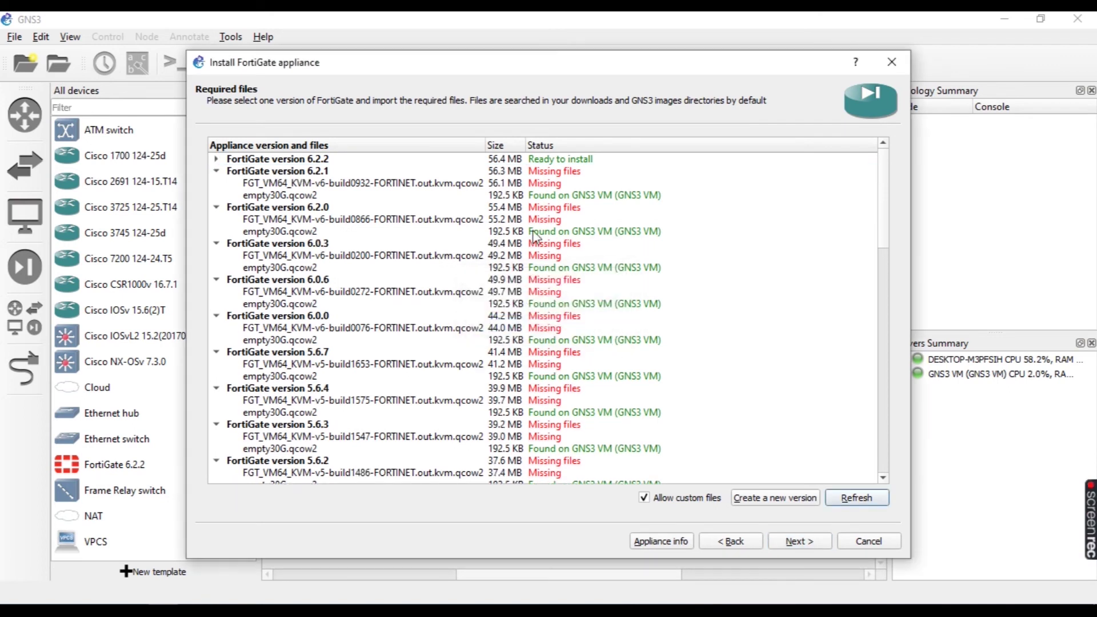
Install FortiGate version 6.2.2 using its build1010 image file and proceed to the usage instructions.
left_click(214, 159)
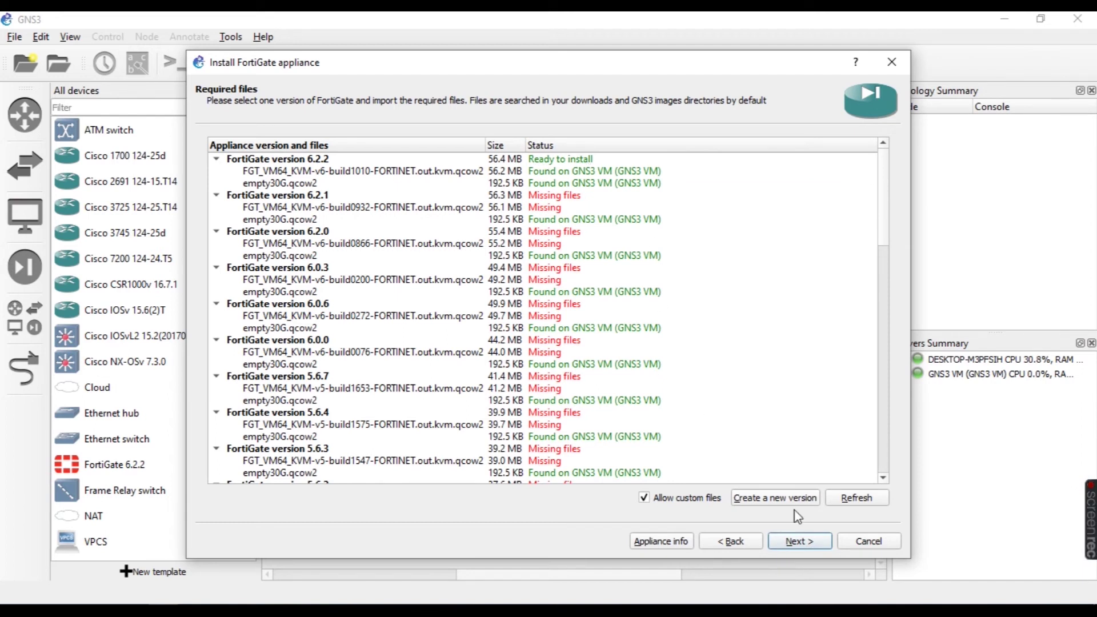
left_click(798, 543)
left_click(582, 170)
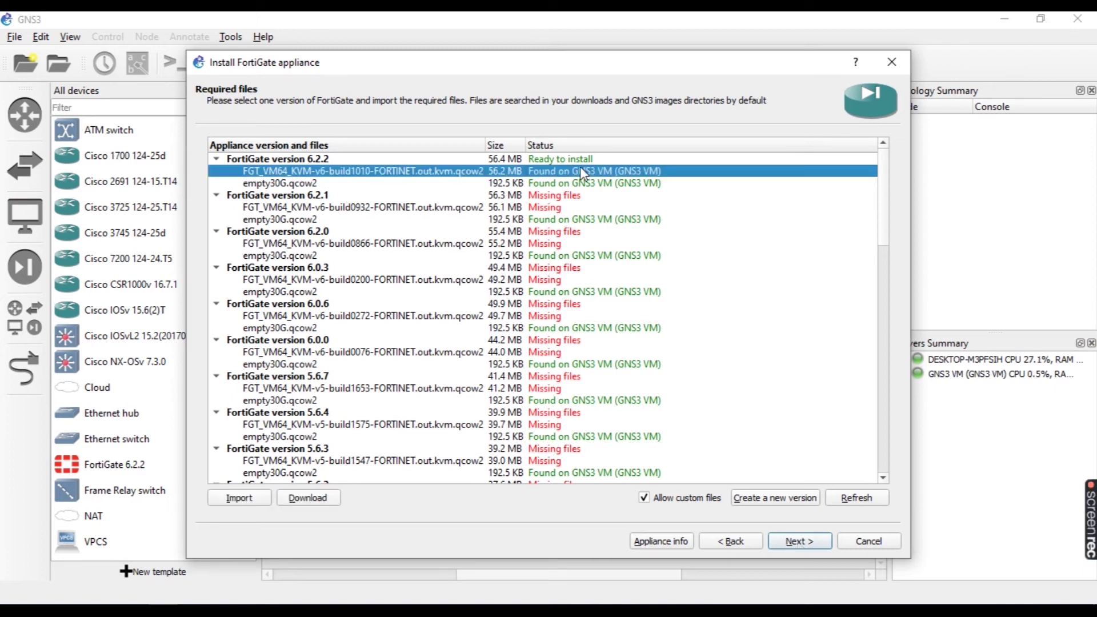
left_click(798, 542)
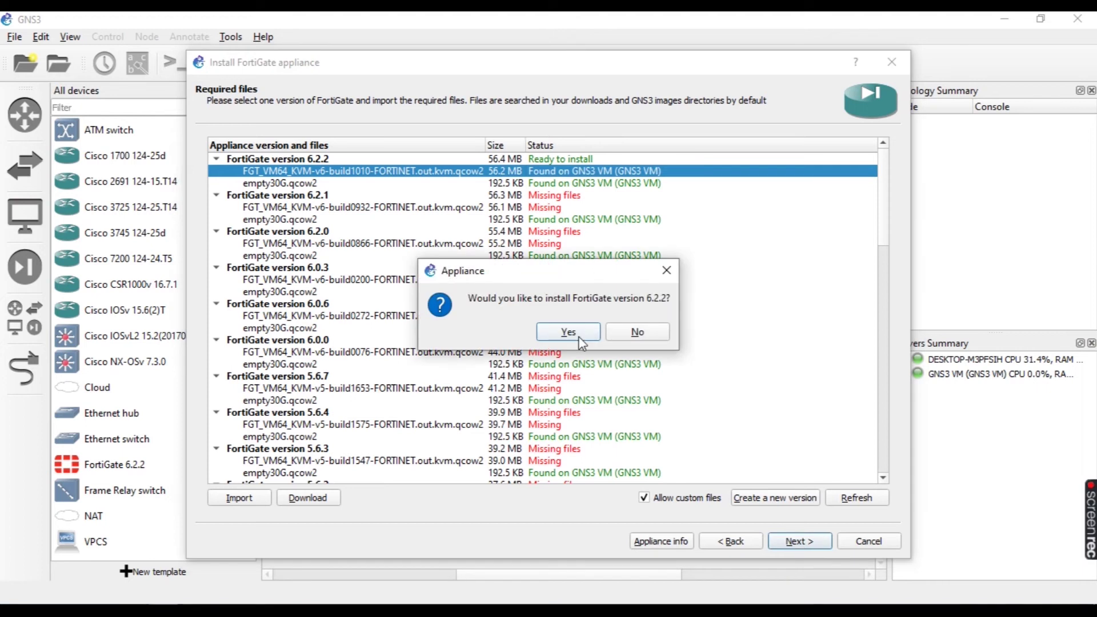
left_click(580, 335)
left_click(798, 541)
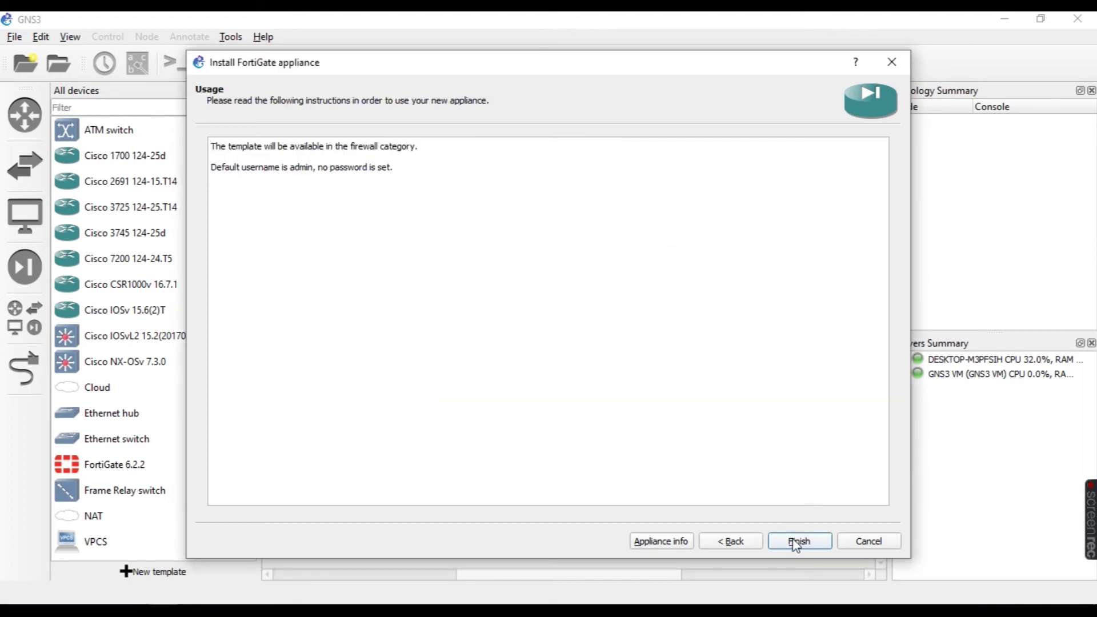
Name the new template "FortiGate 6.2.2 test" and finish adding it.
left_click(668, 334)
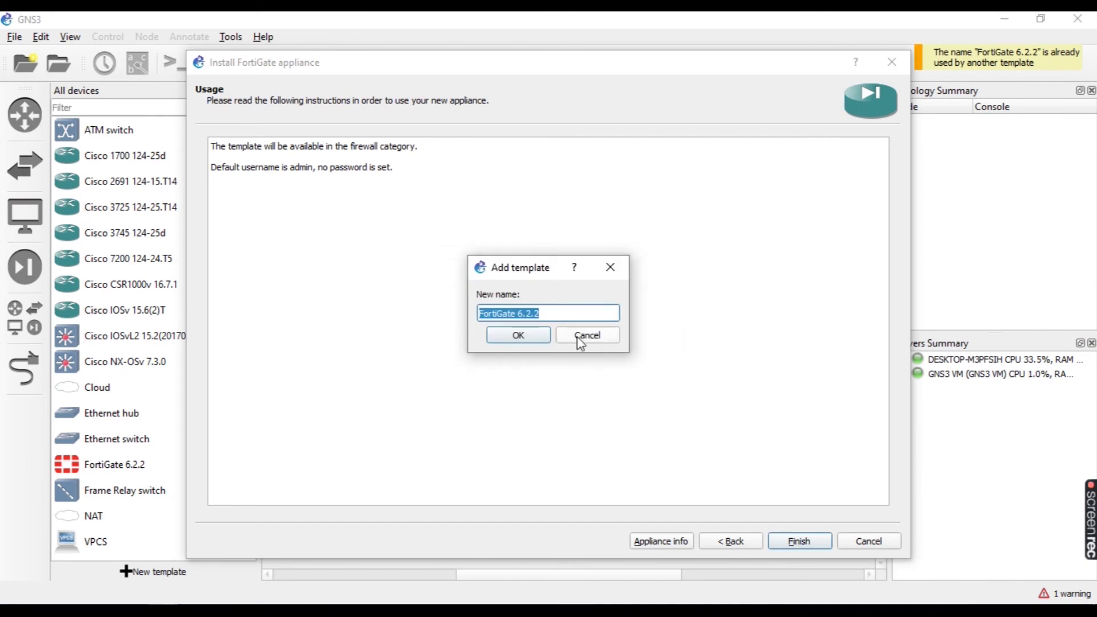
left_click(577, 319)
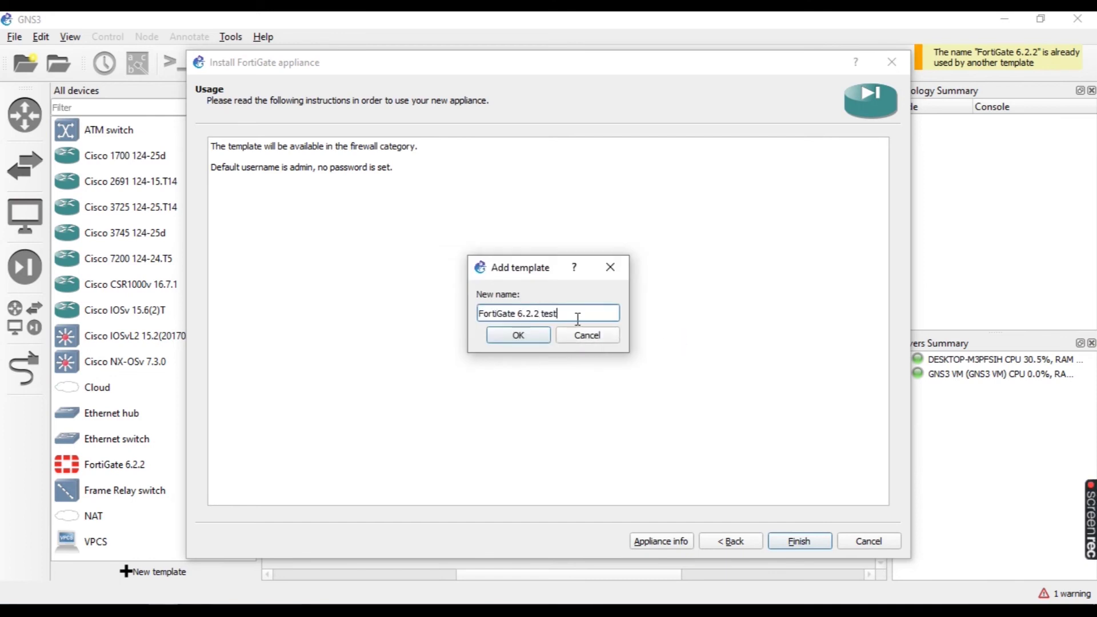
key("Return")
left_click(708, 333)
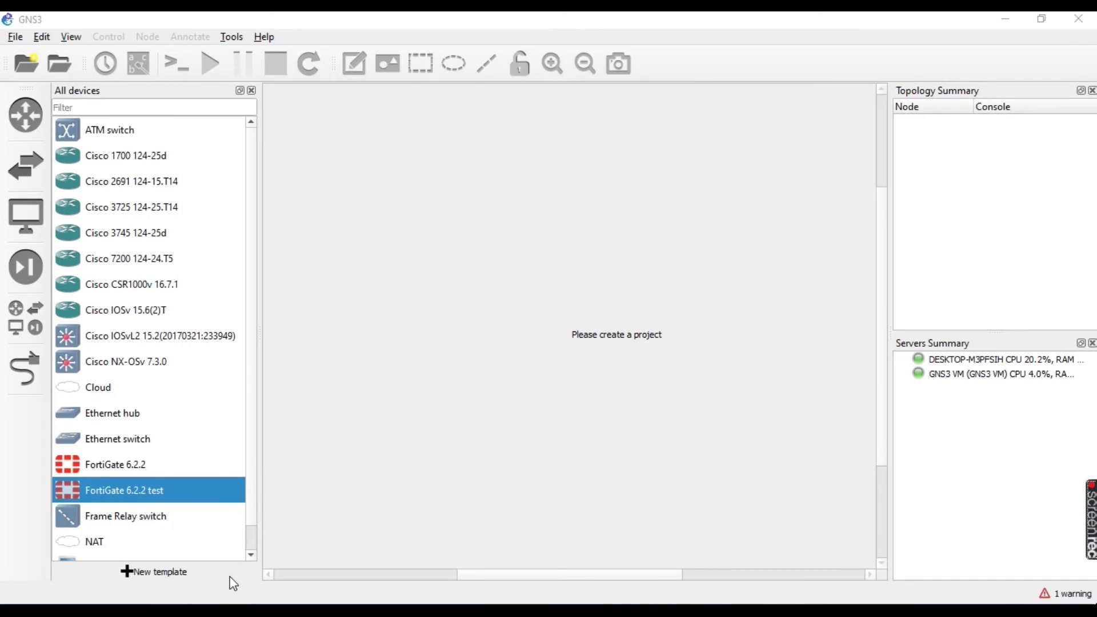
Create a new blank project named "fw".
left_click(15, 37)
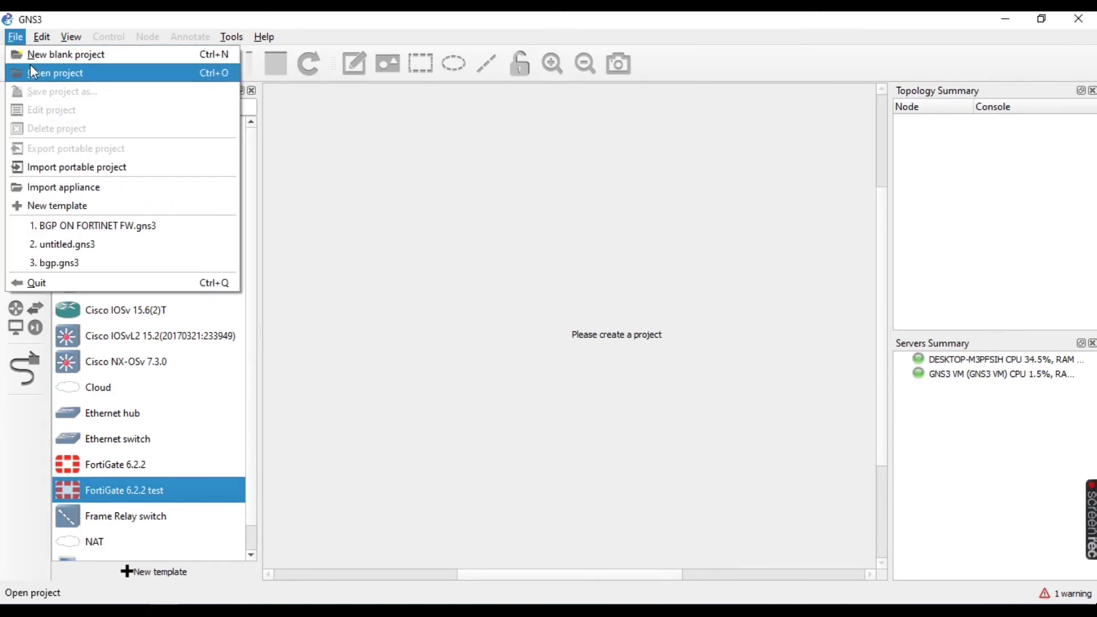
left_click(33, 57)
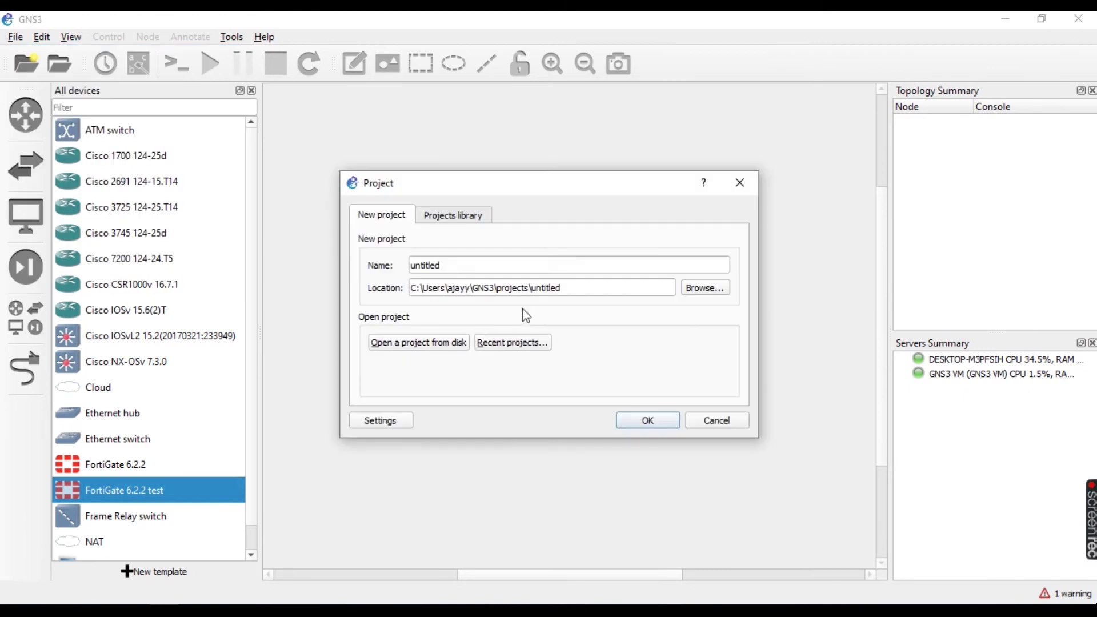
left_click_drag(503, 269, 403, 268)
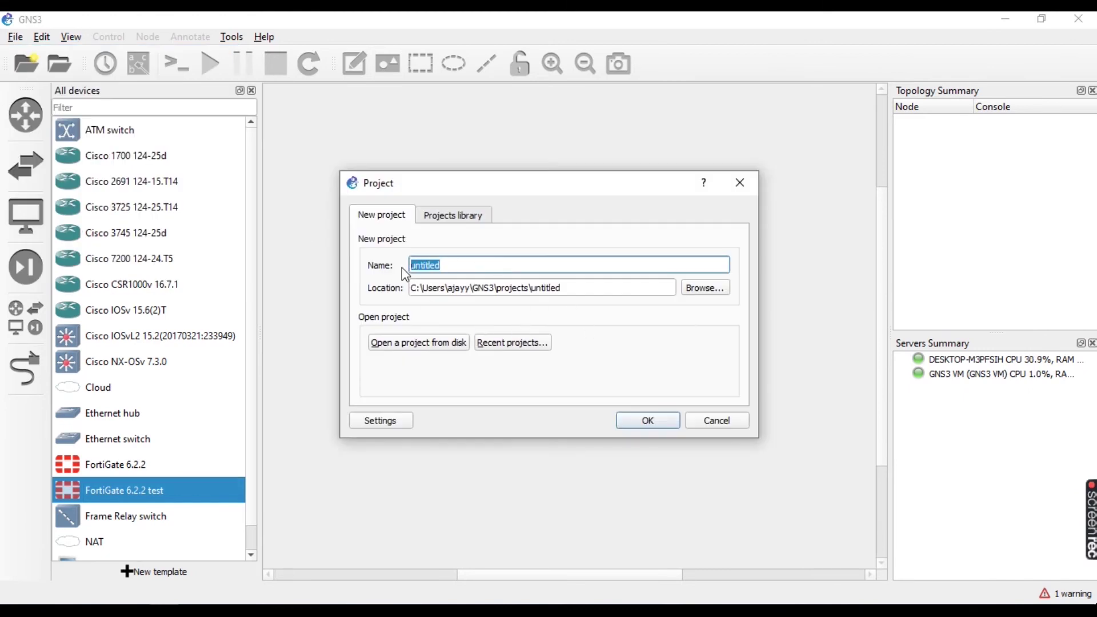
type("fw")
key("Return")
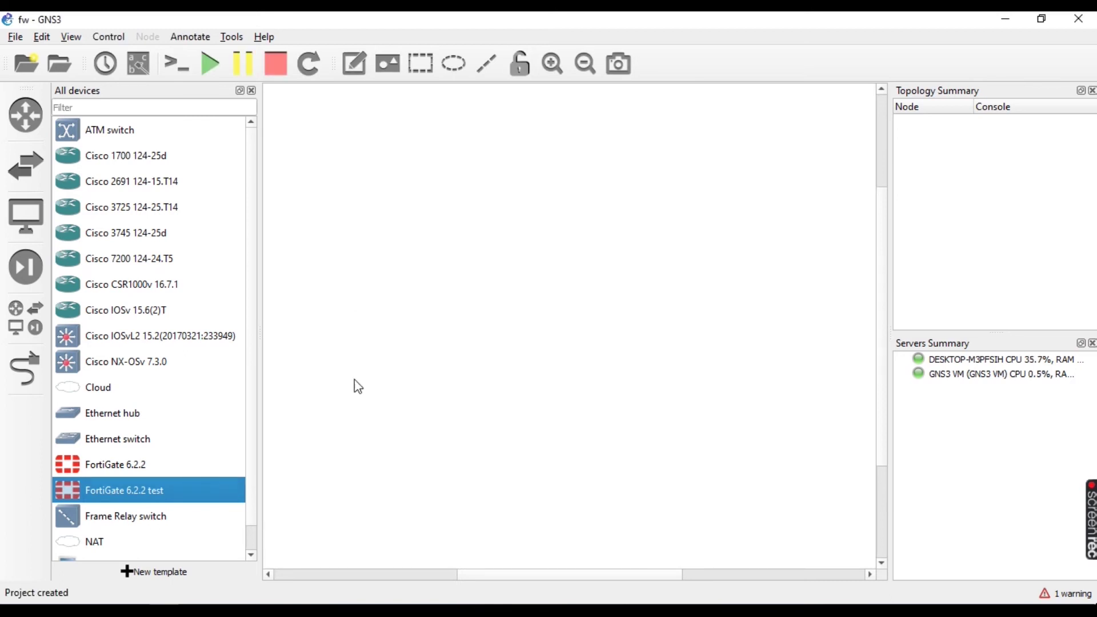
Add the FortiGate 6.2.2 test firewall and, beside it, a NAT node hosted on the DESKTOP-M3PFSIH server to the workspace.
left_click_drag(153, 487, 698, 281)
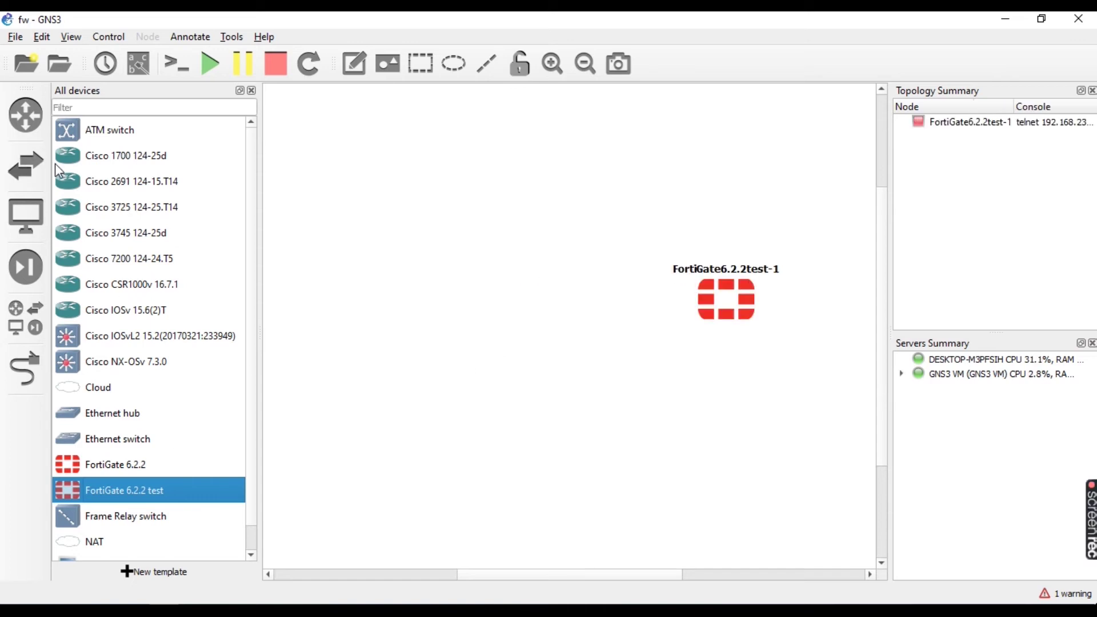
left_click(35, 270)
left_click(46, 309)
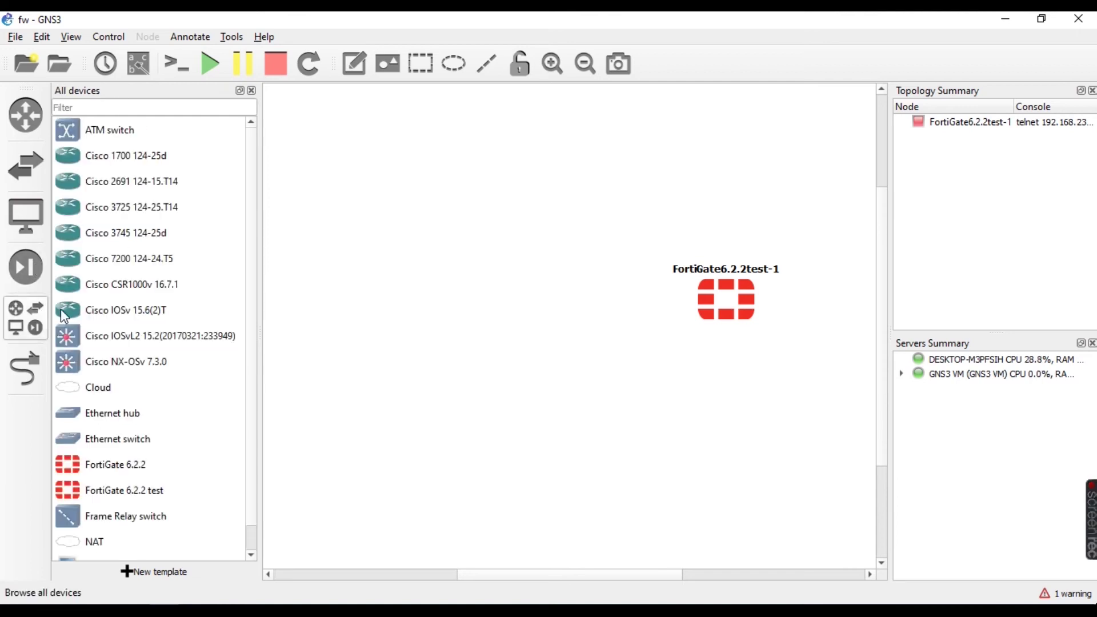
scroll(247, 217, "down", 1)
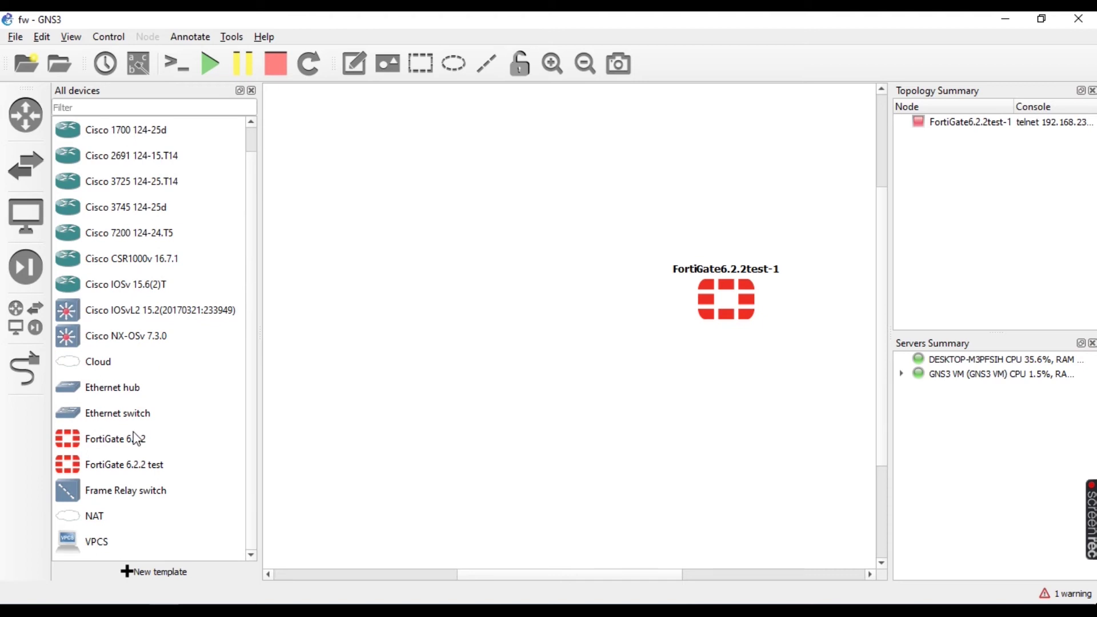
left_click_drag(95, 519, 307, 436)
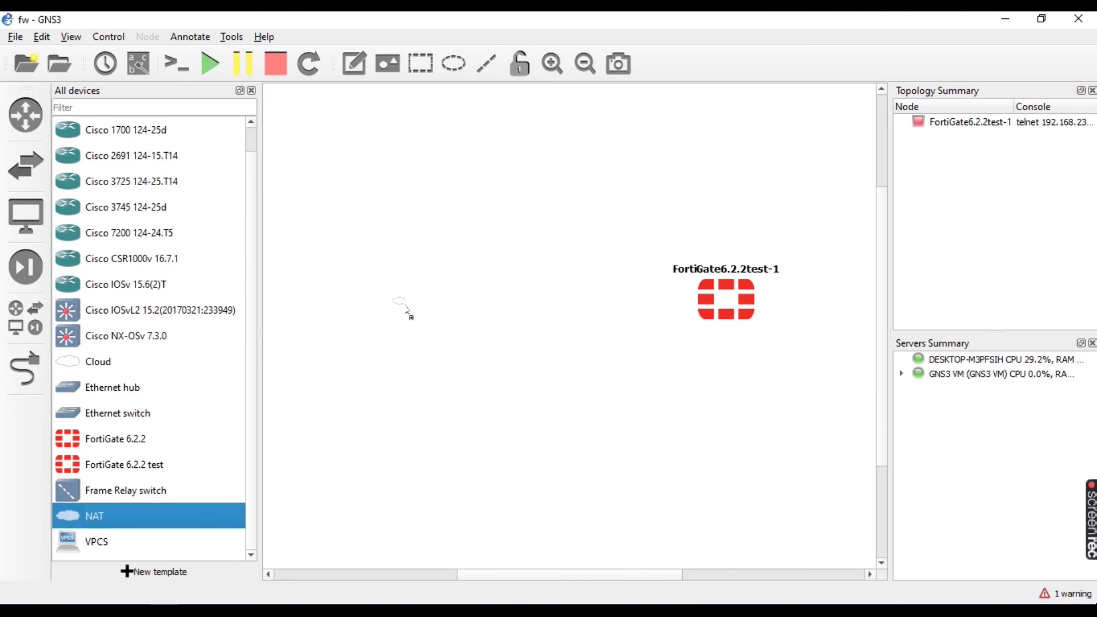
left_click_drag(407, 310, 421, 314)
left_click(520, 313)
left_click(520, 313)
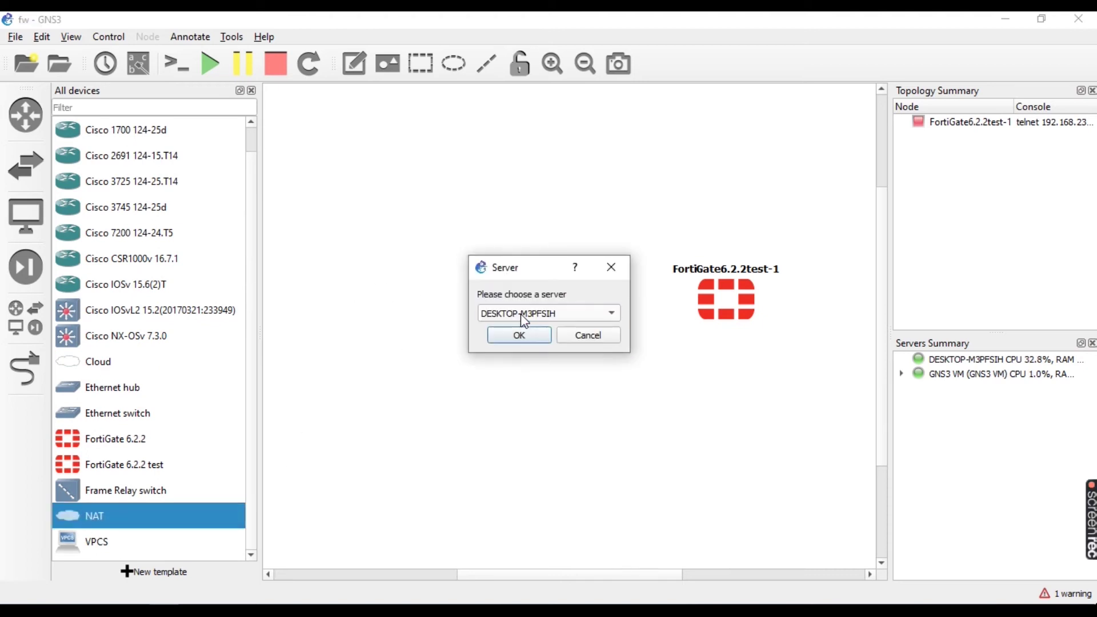
left_click(519, 335)
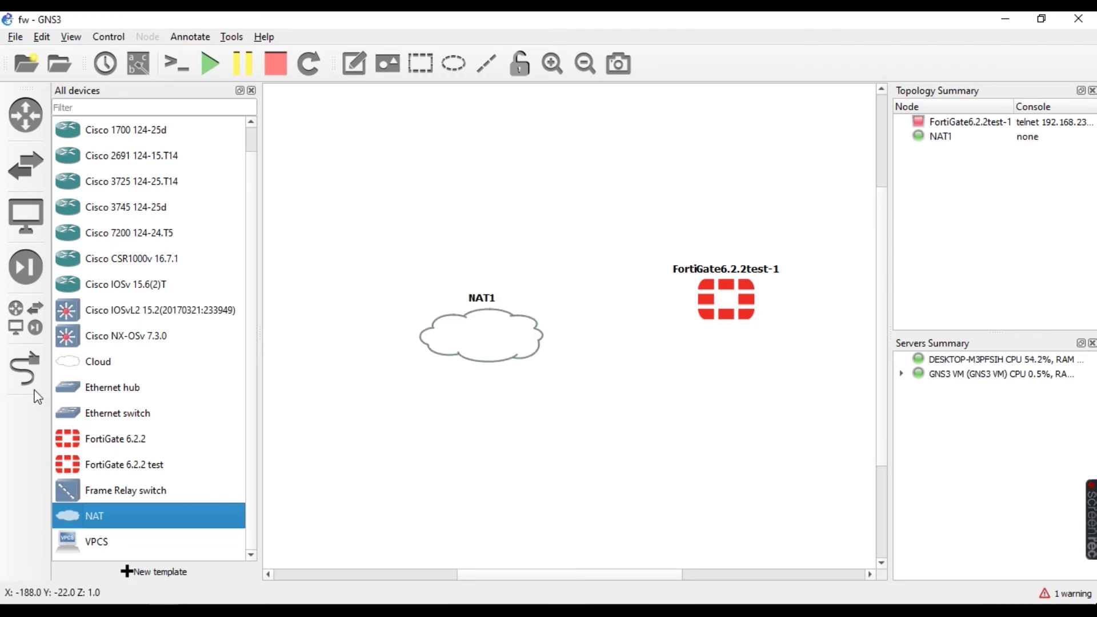
Link the NAT1 node to the FortiGate6.2.2test-1 firewall and hide the device list.
left_click(26, 370)
left_click(502, 341)
left_click(580, 353)
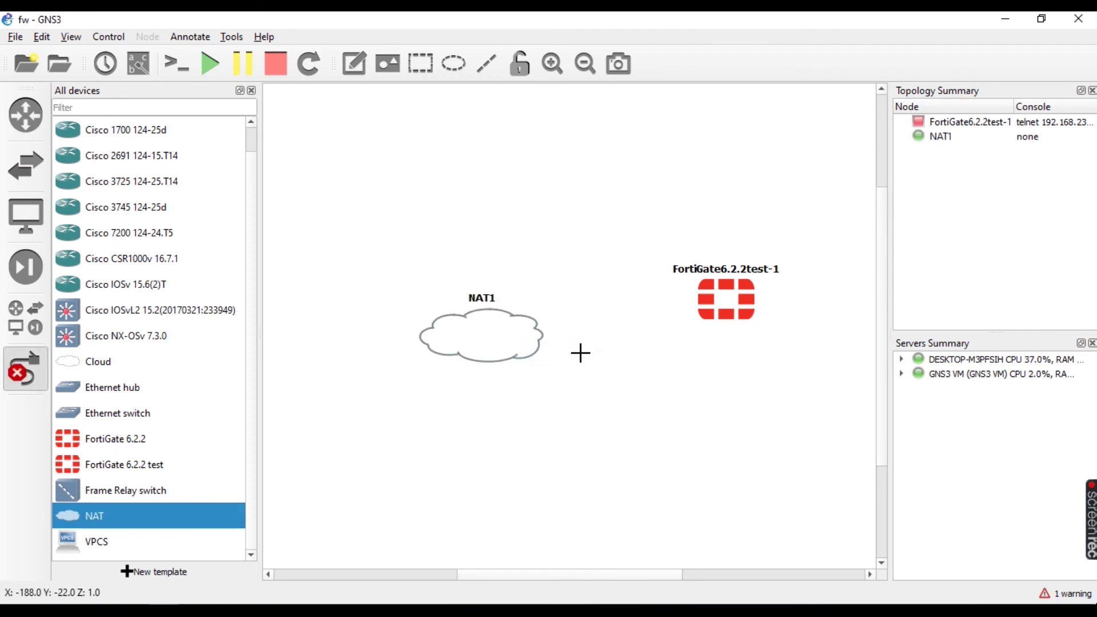
left_click(717, 315)
left_click(727, 324)
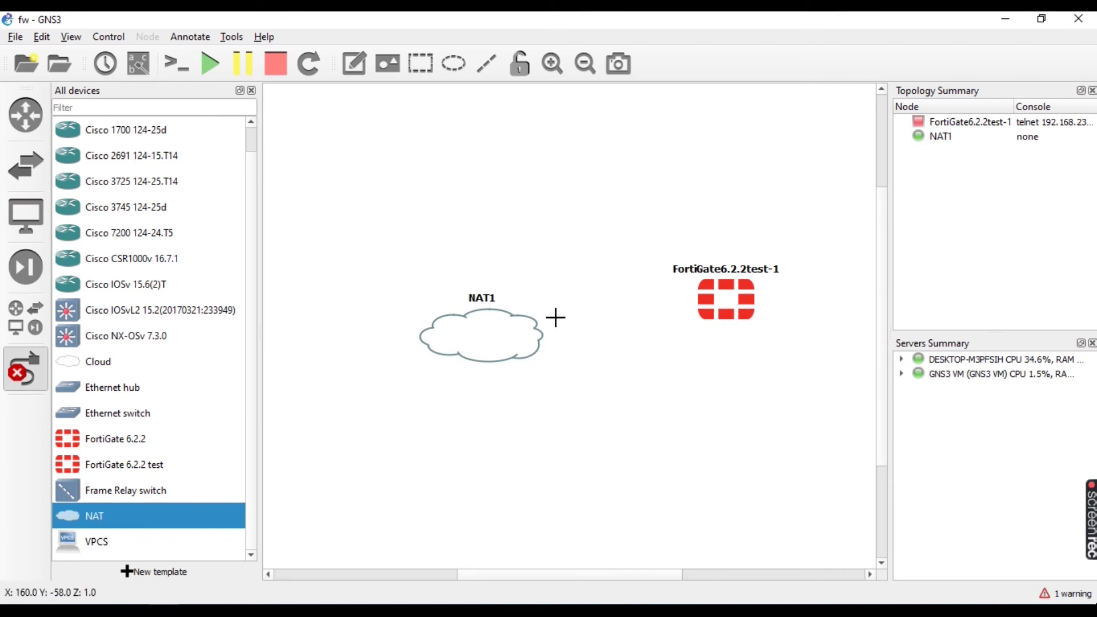
left_click(251, 90)
left_click(27, 368)
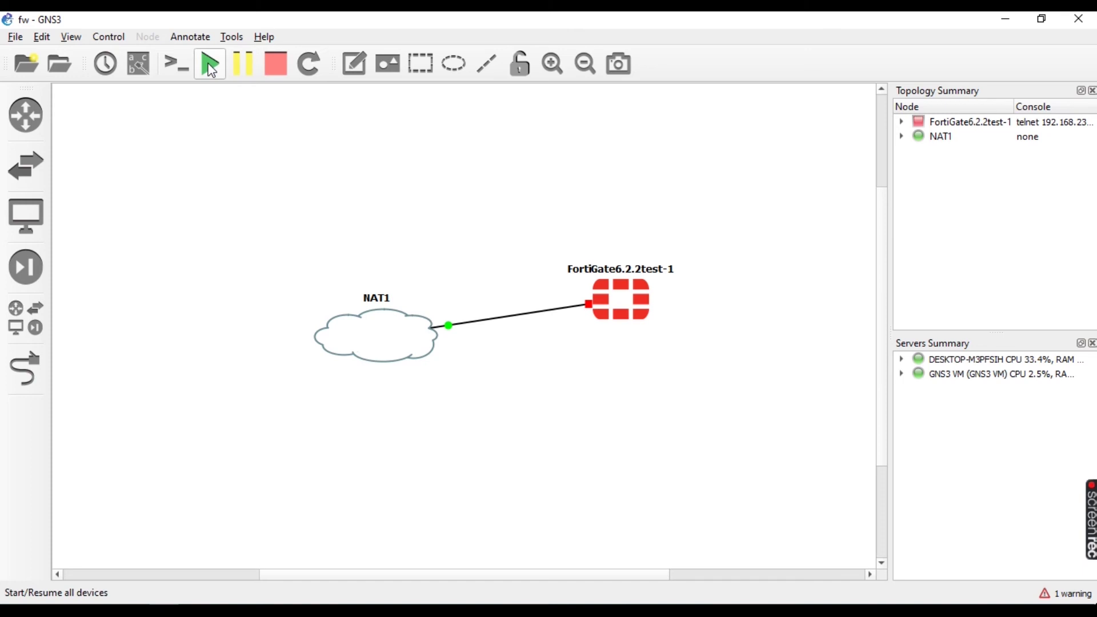
Start all devices in the topology and open the FortiGate firewall's console in a maximized window.
left_click(210, 64)
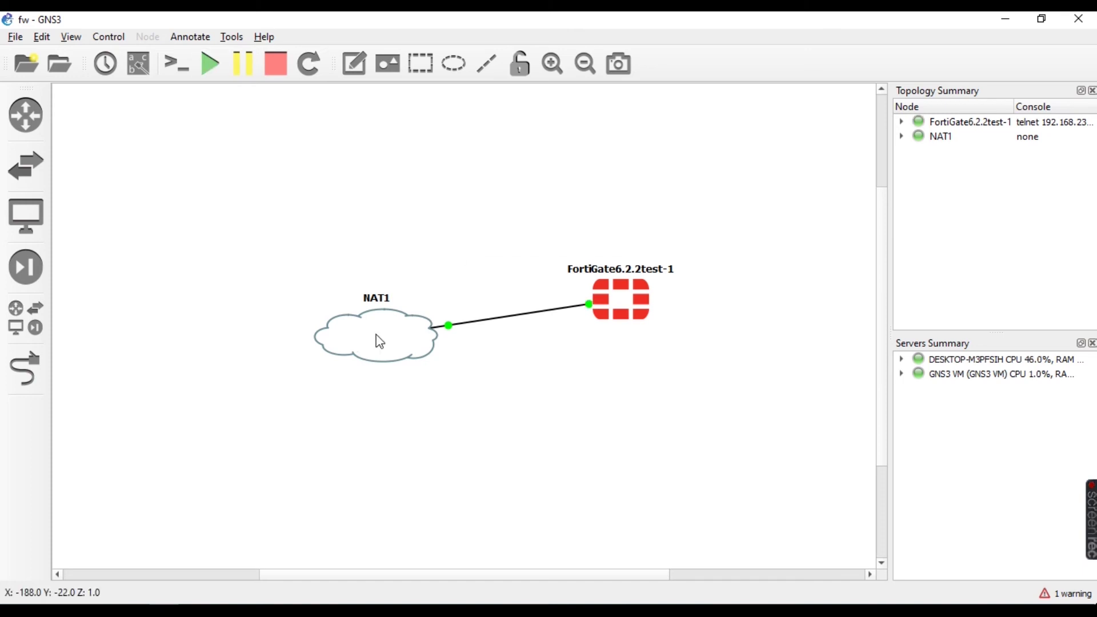
left_click_drag(377, 340, 366, 277)
left_click(624, 314)
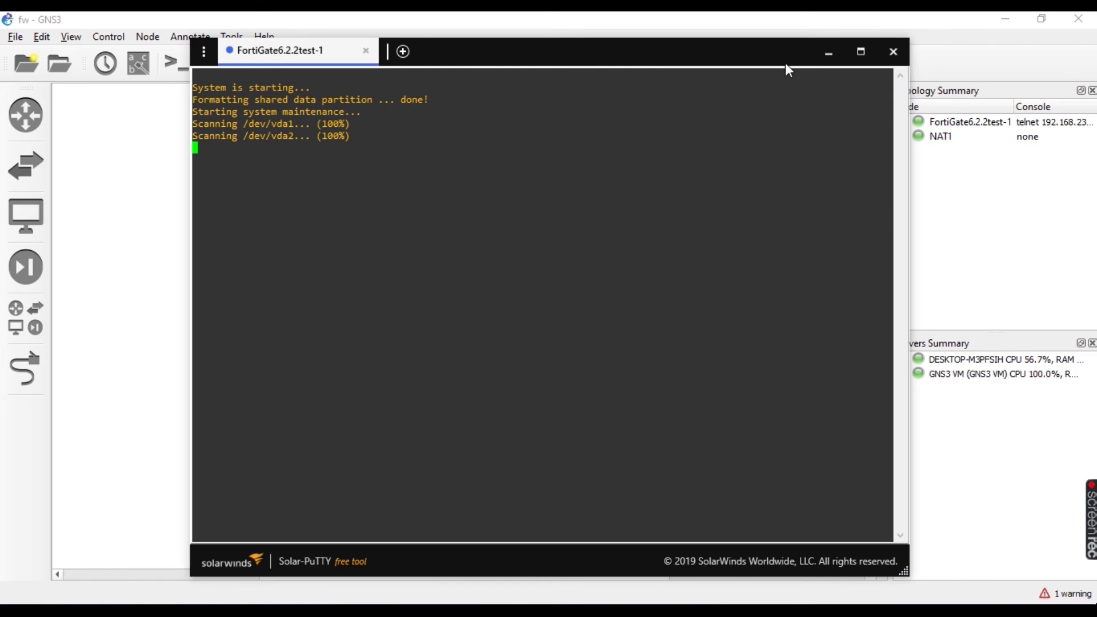
left_click(856, 50)
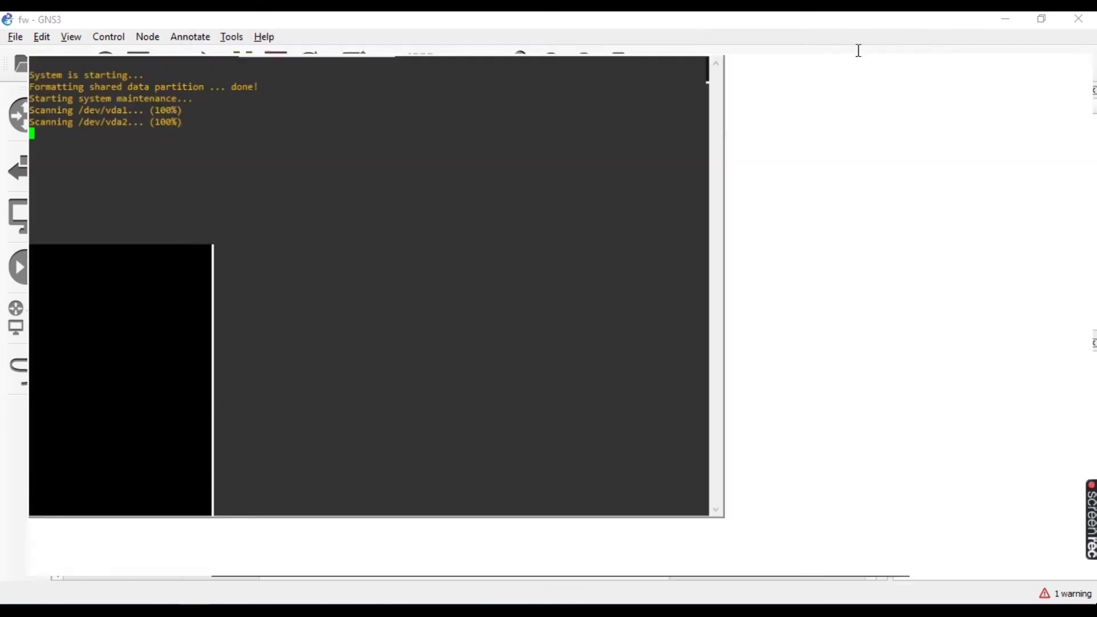